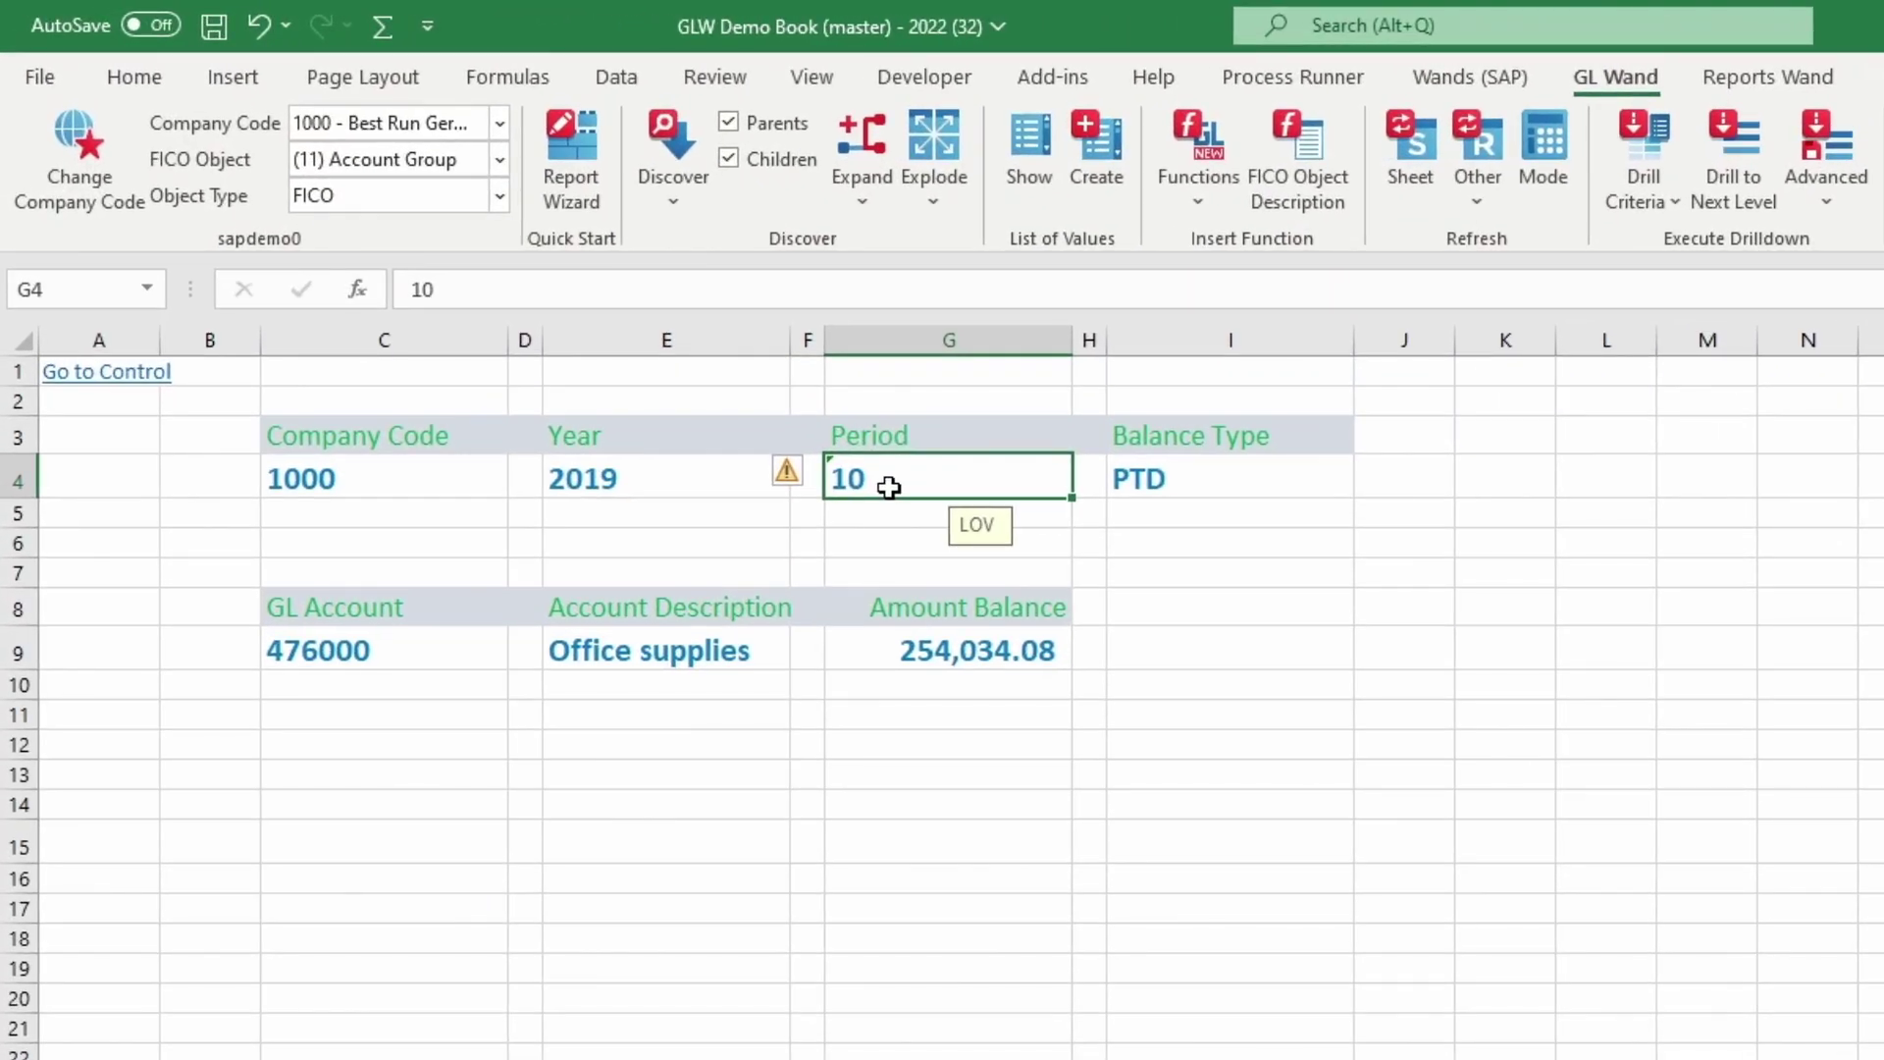
{"action": "type", "text": "11"}
Rerun the balance report for period 11 with the Year To Date balance type
{"action": "key", "text": "Return"}
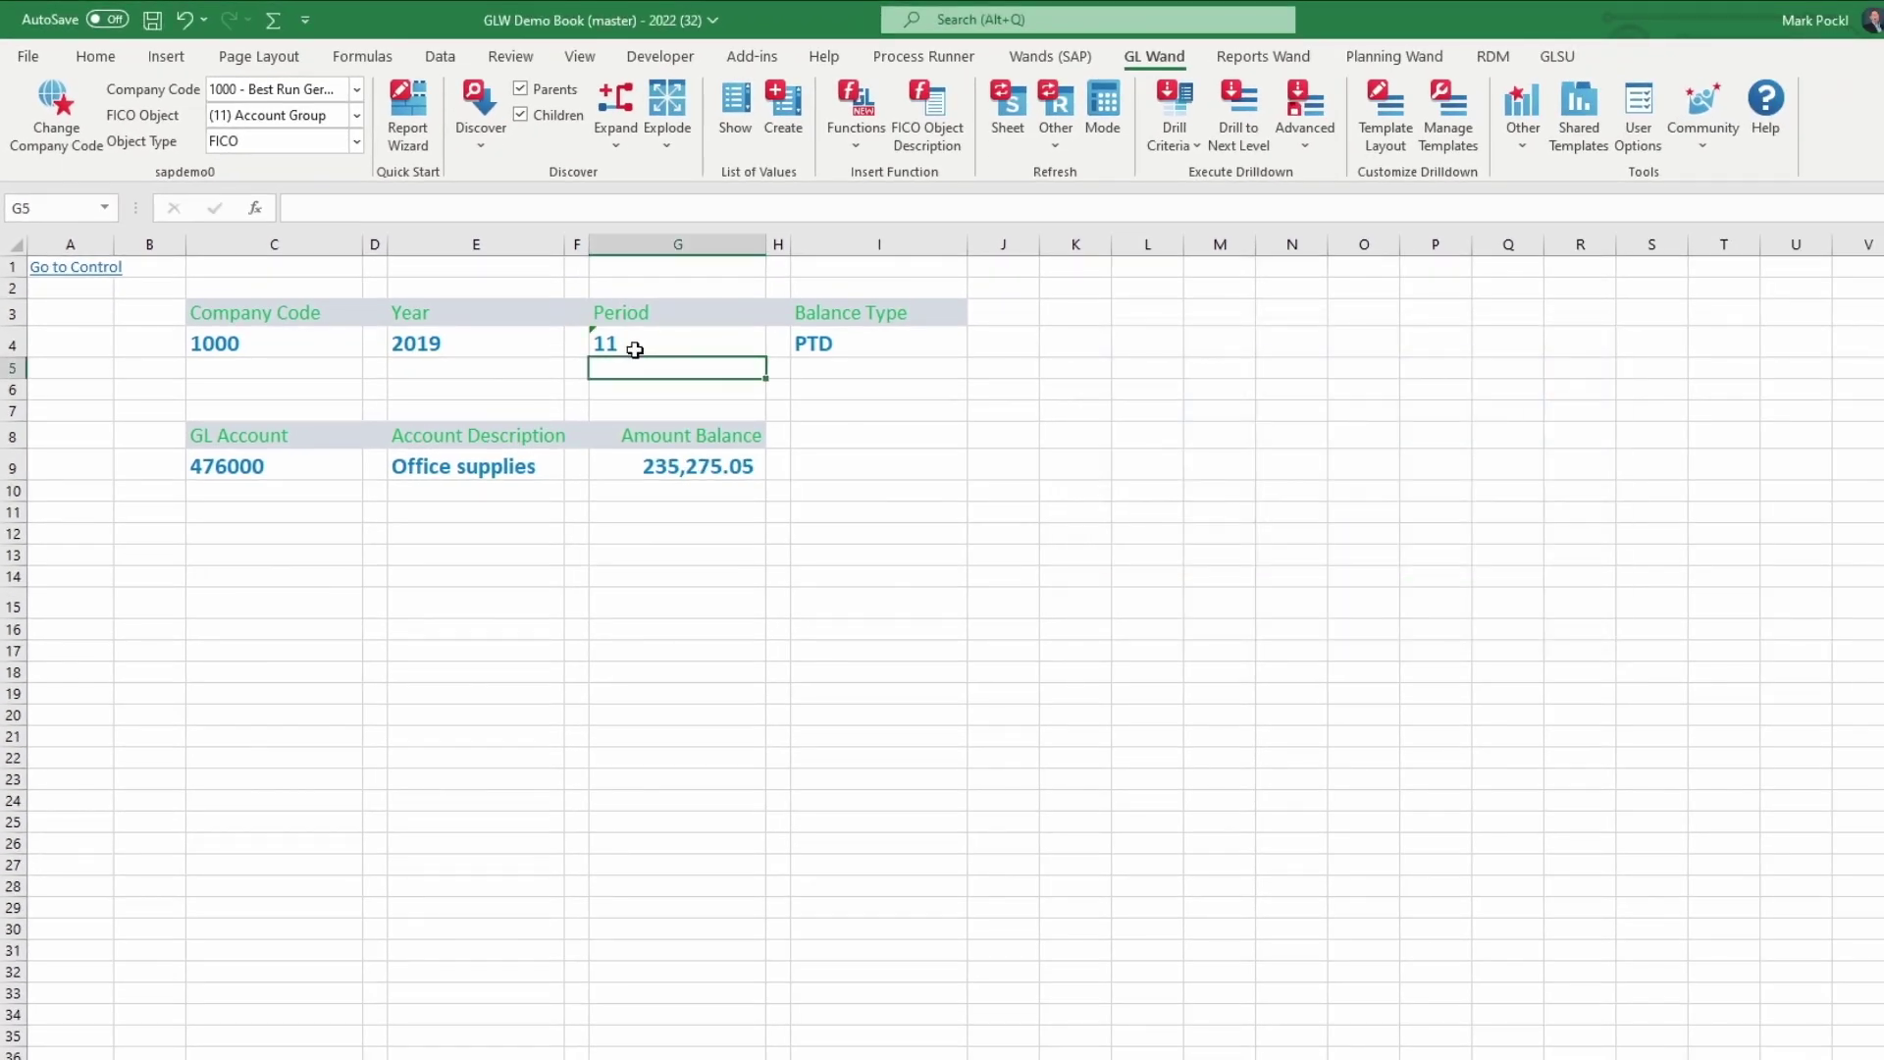
{"action": "double_click", "coordinate": [861, 337]}
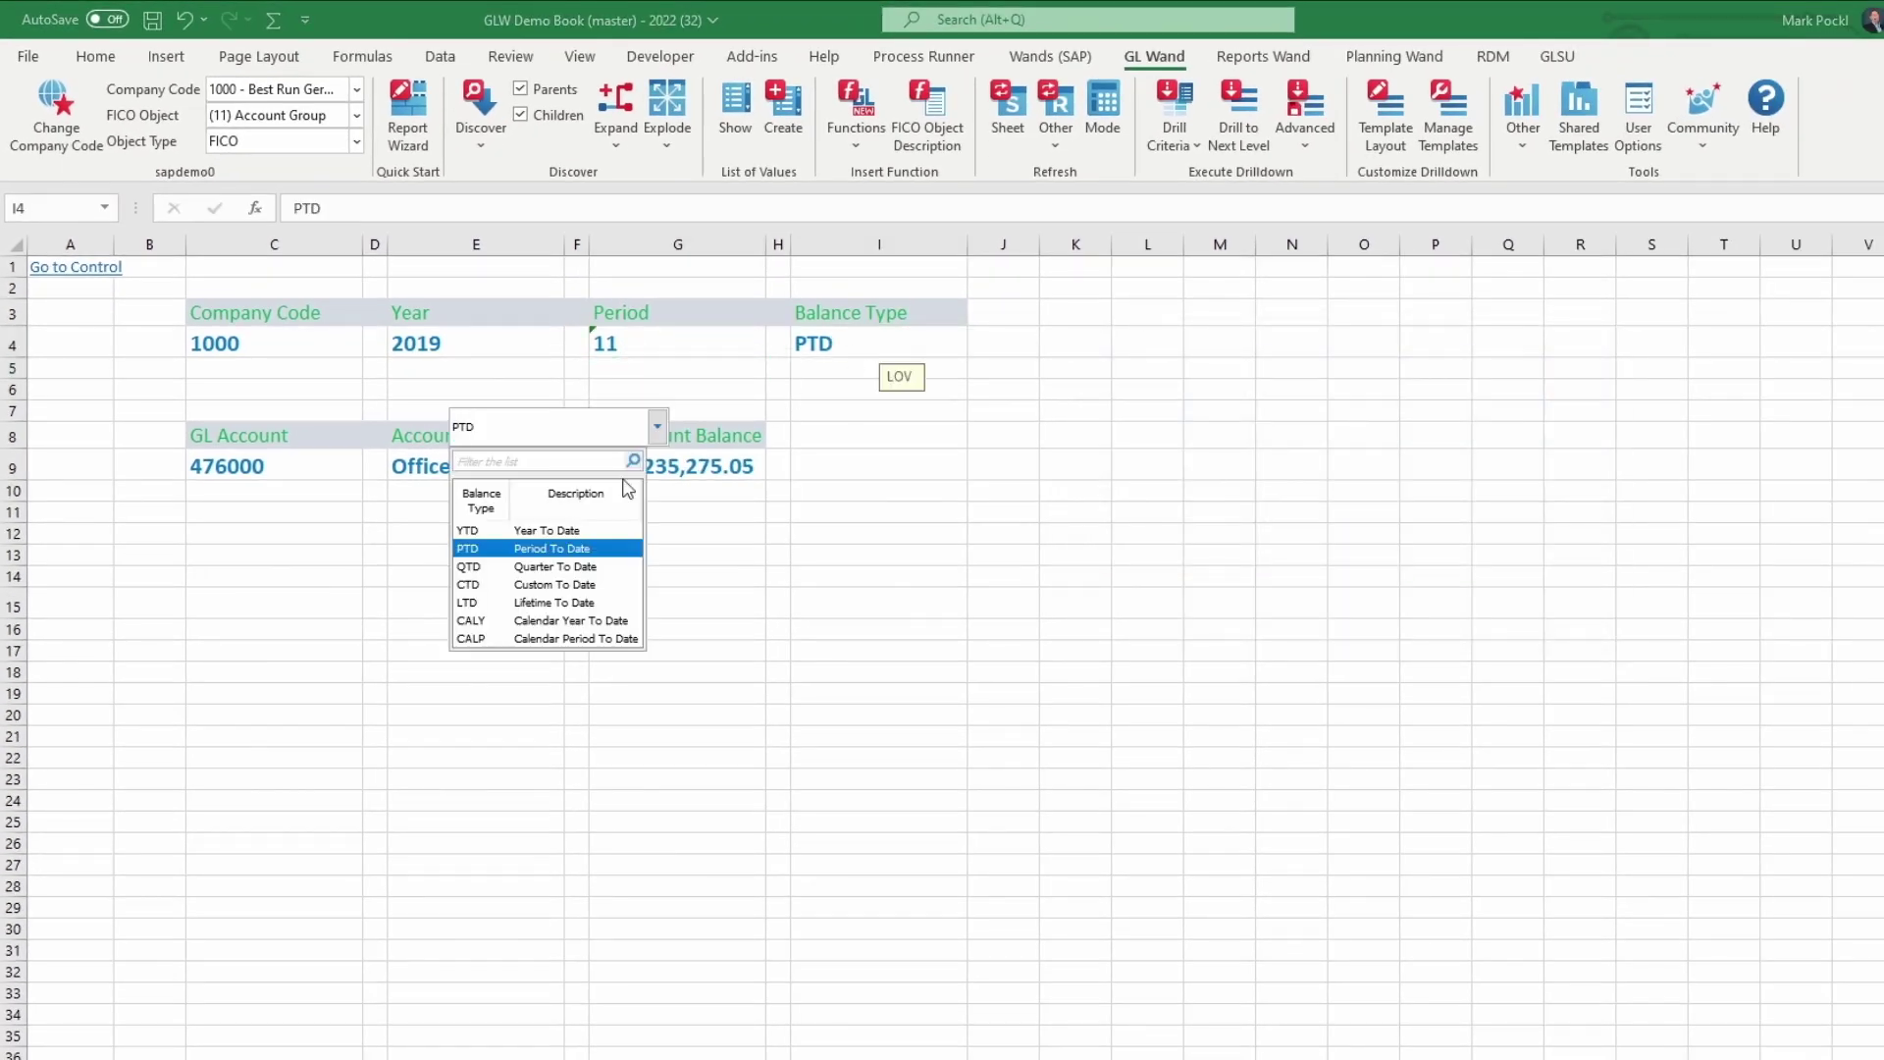
{"action": "double_click", "coordinate": [546, 531]}
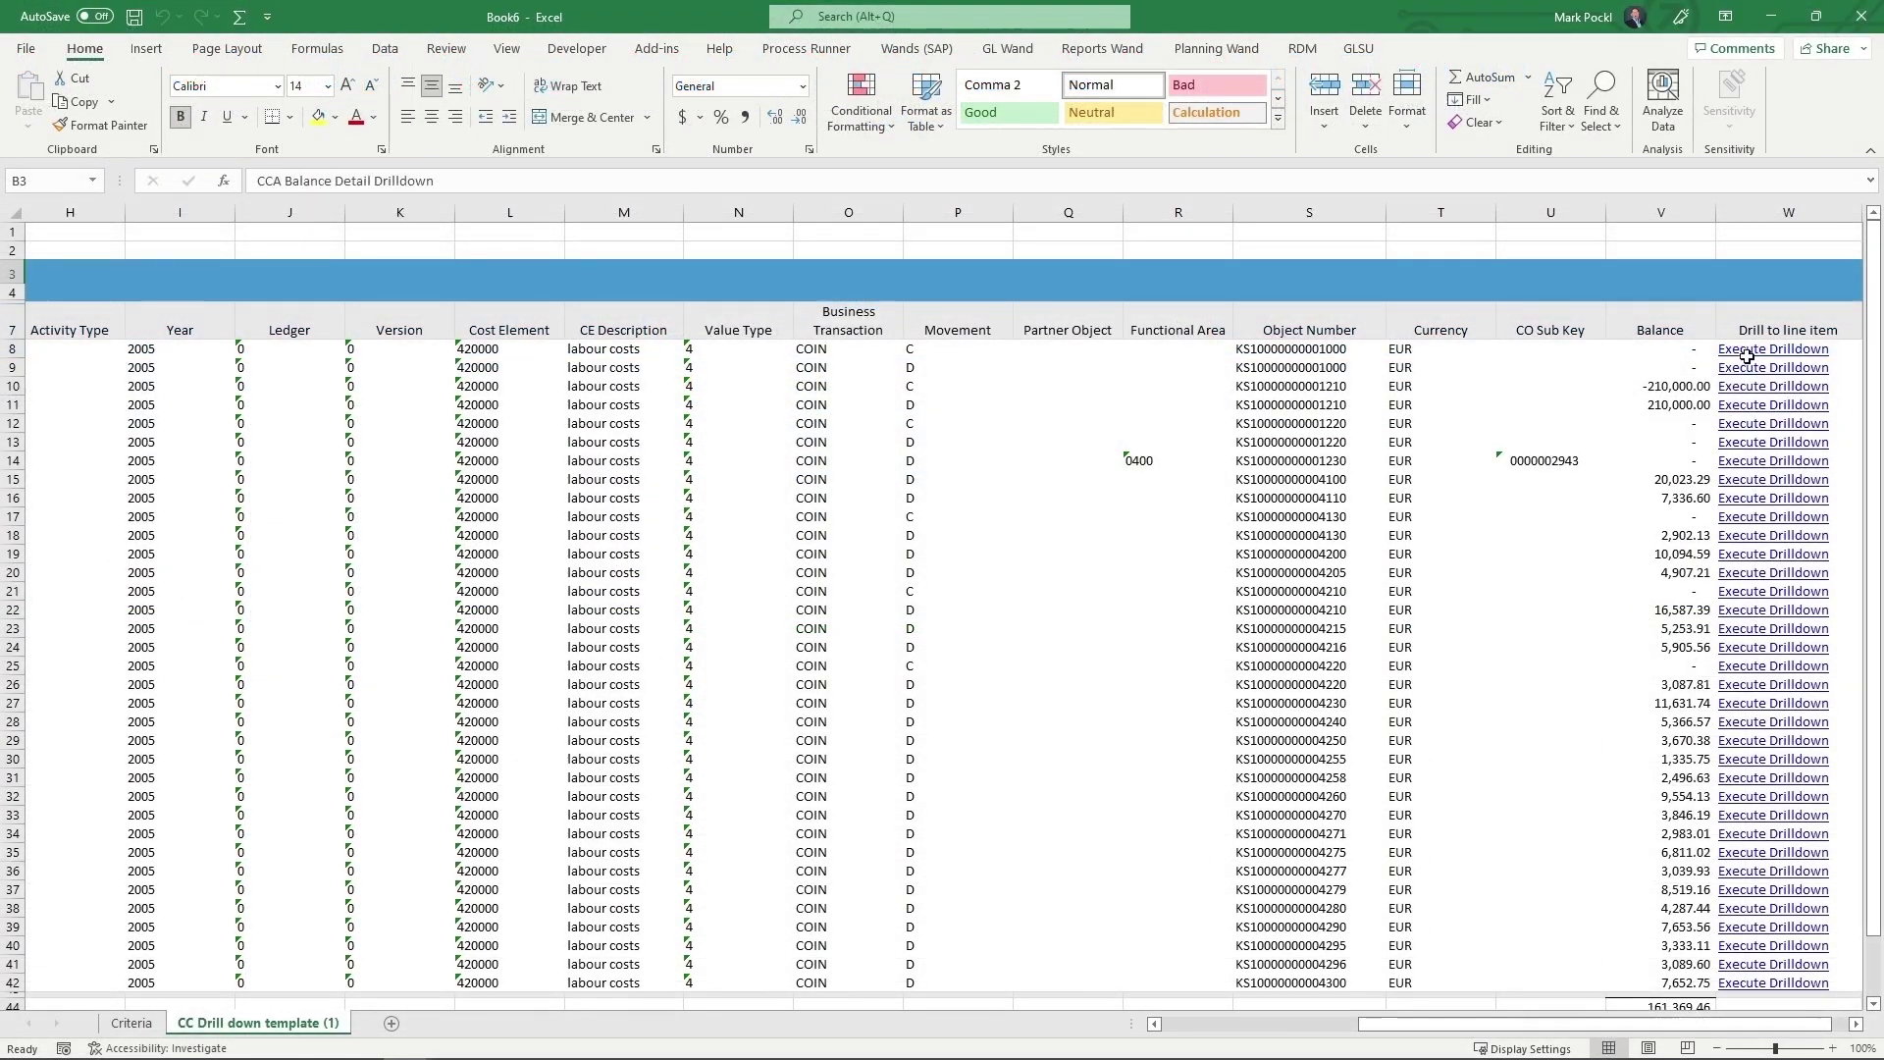
Drill the fifteen balance rows in W8:W22 down to their line items
{"action": "left_click_drag", "start_coordinate": [1744, 371], "coordinate": [1755, 616]}
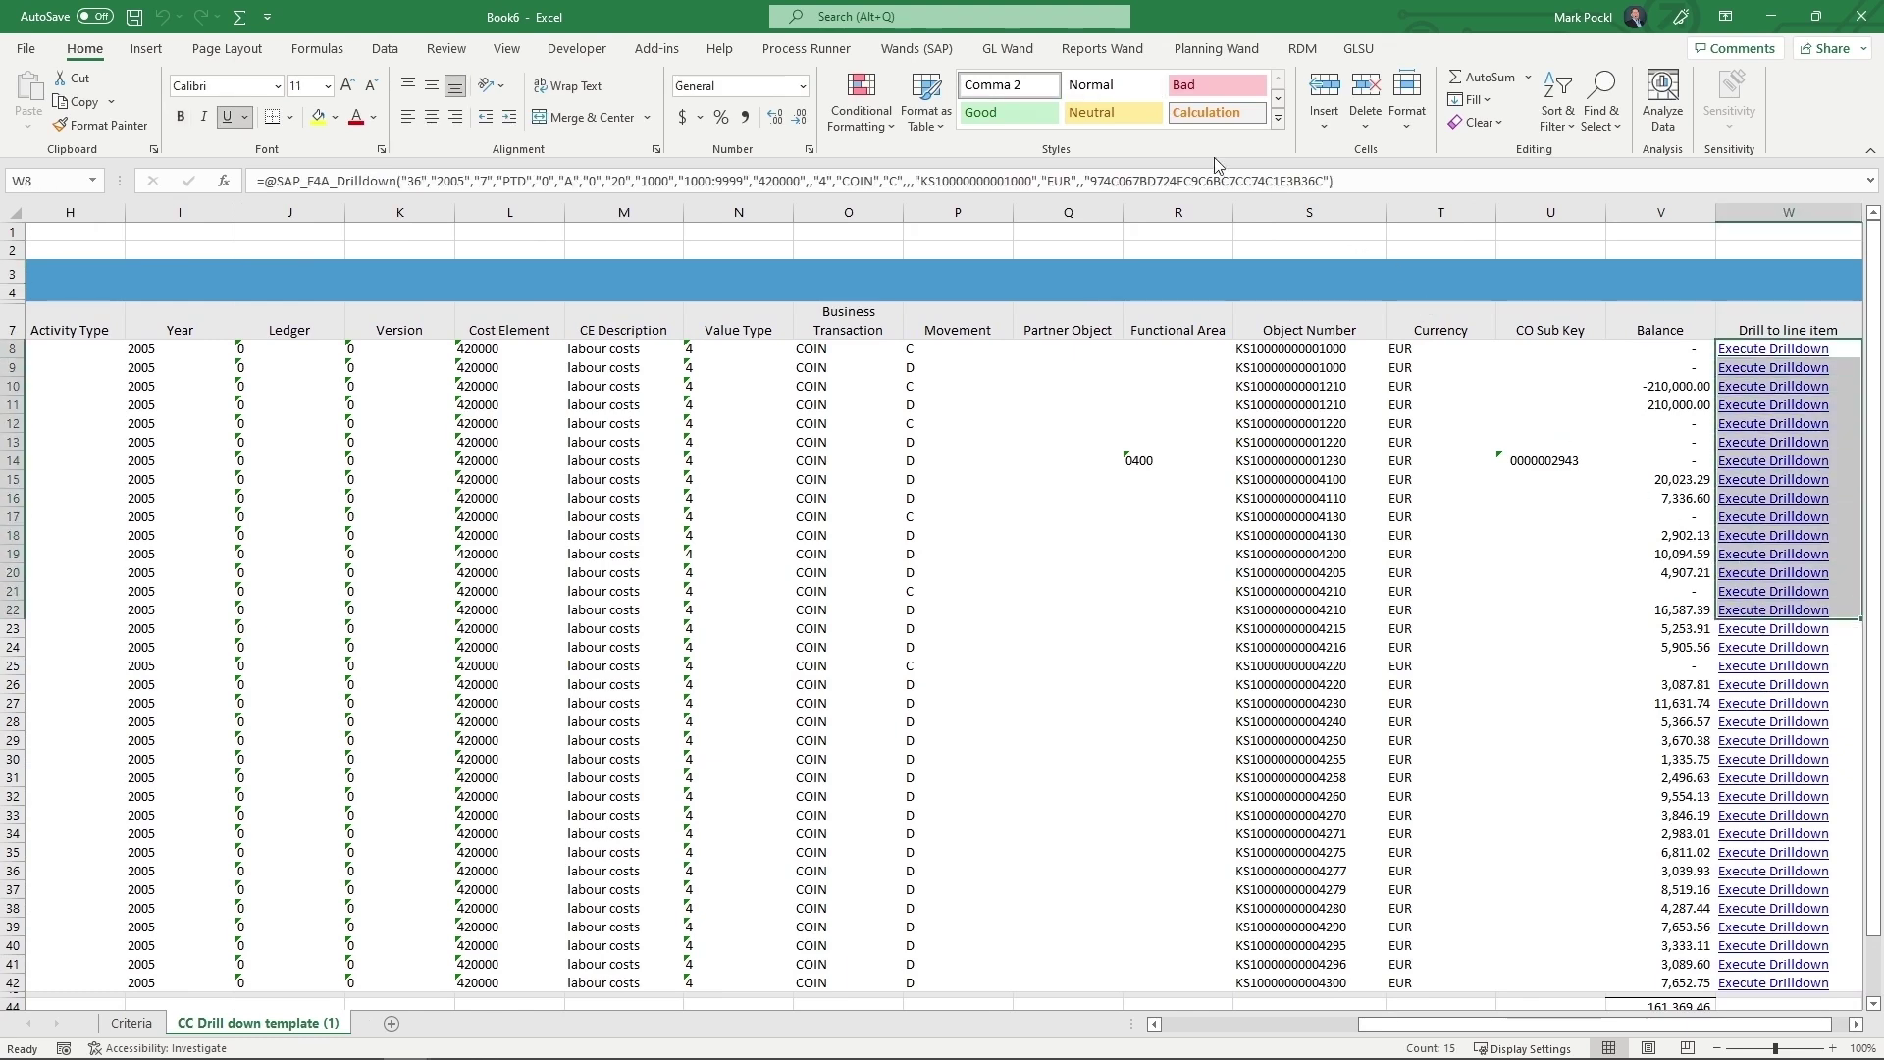
{"action": "left_click", "coordinate": [1007, 49]}
{"action": "left_click", "coordinate": [1080, 111]}
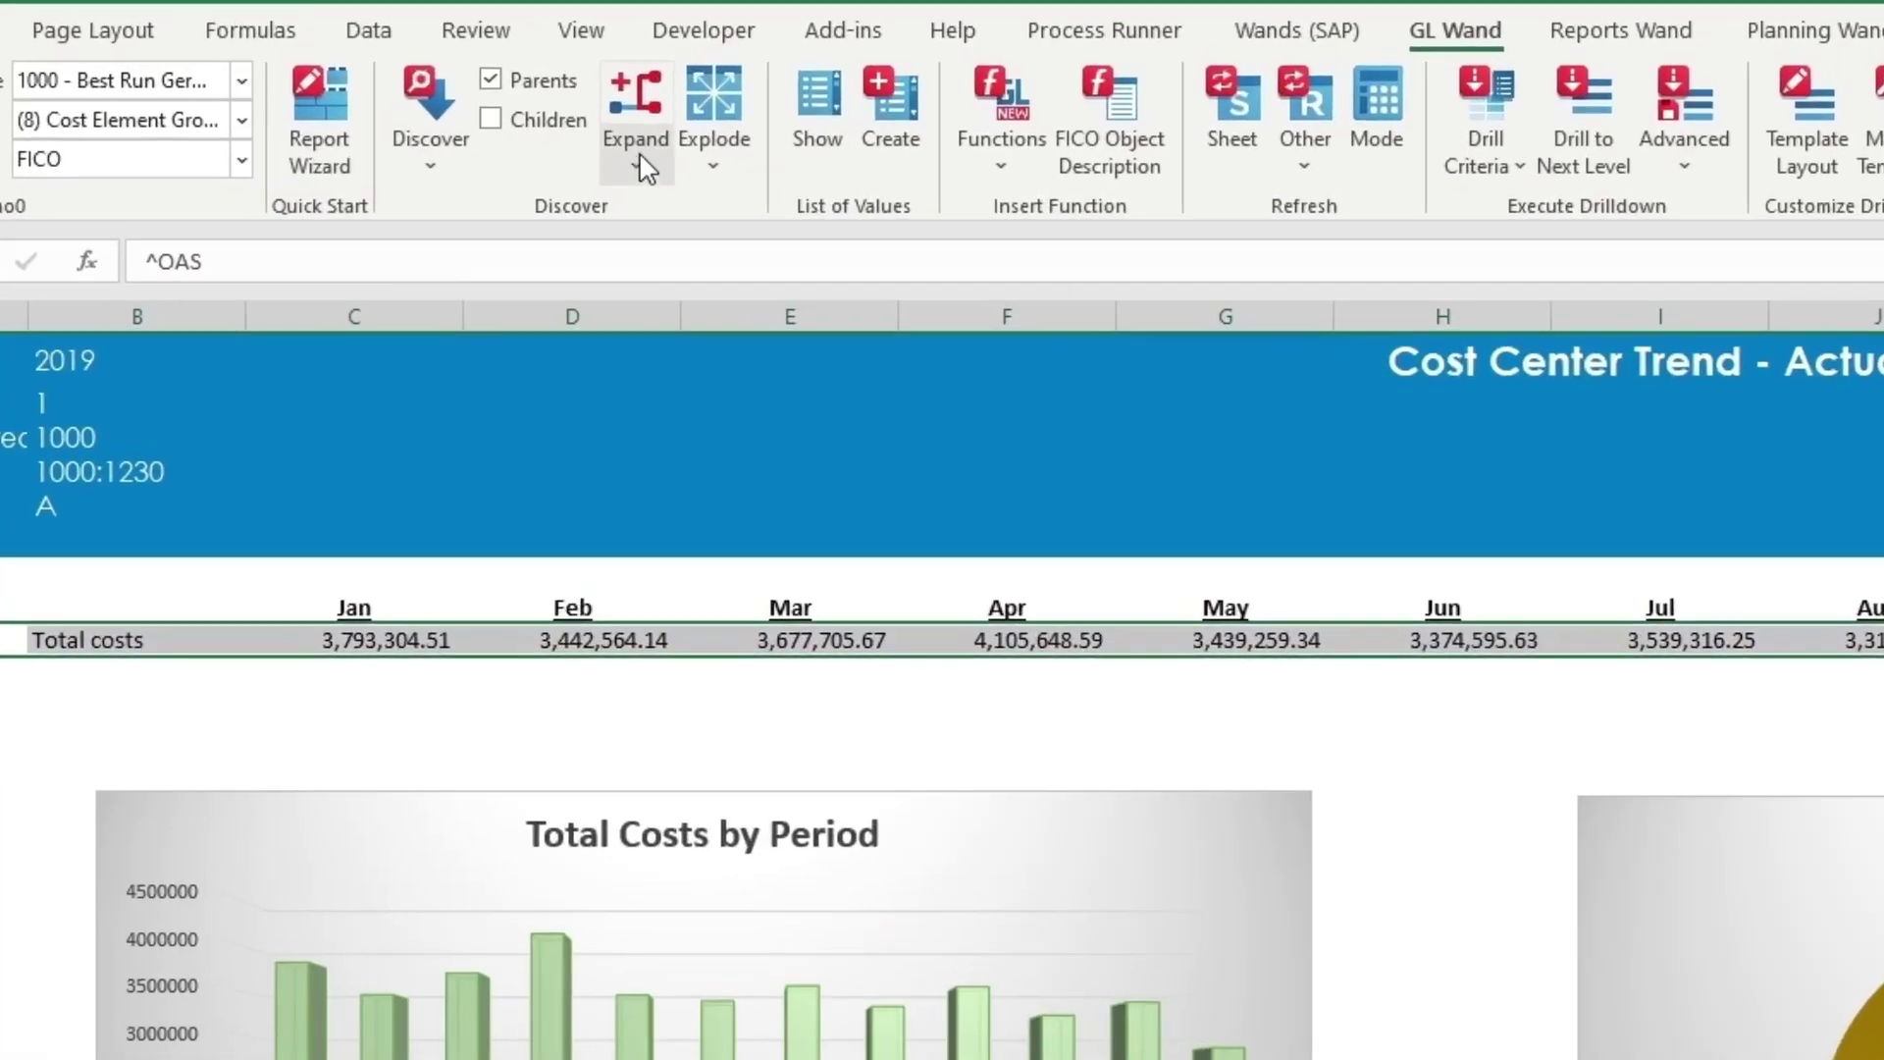
Expand Total costs to its full hierarchy and set FICO Object to Cost Center
{"action": "left_click", "coordinate": [638, 148]}
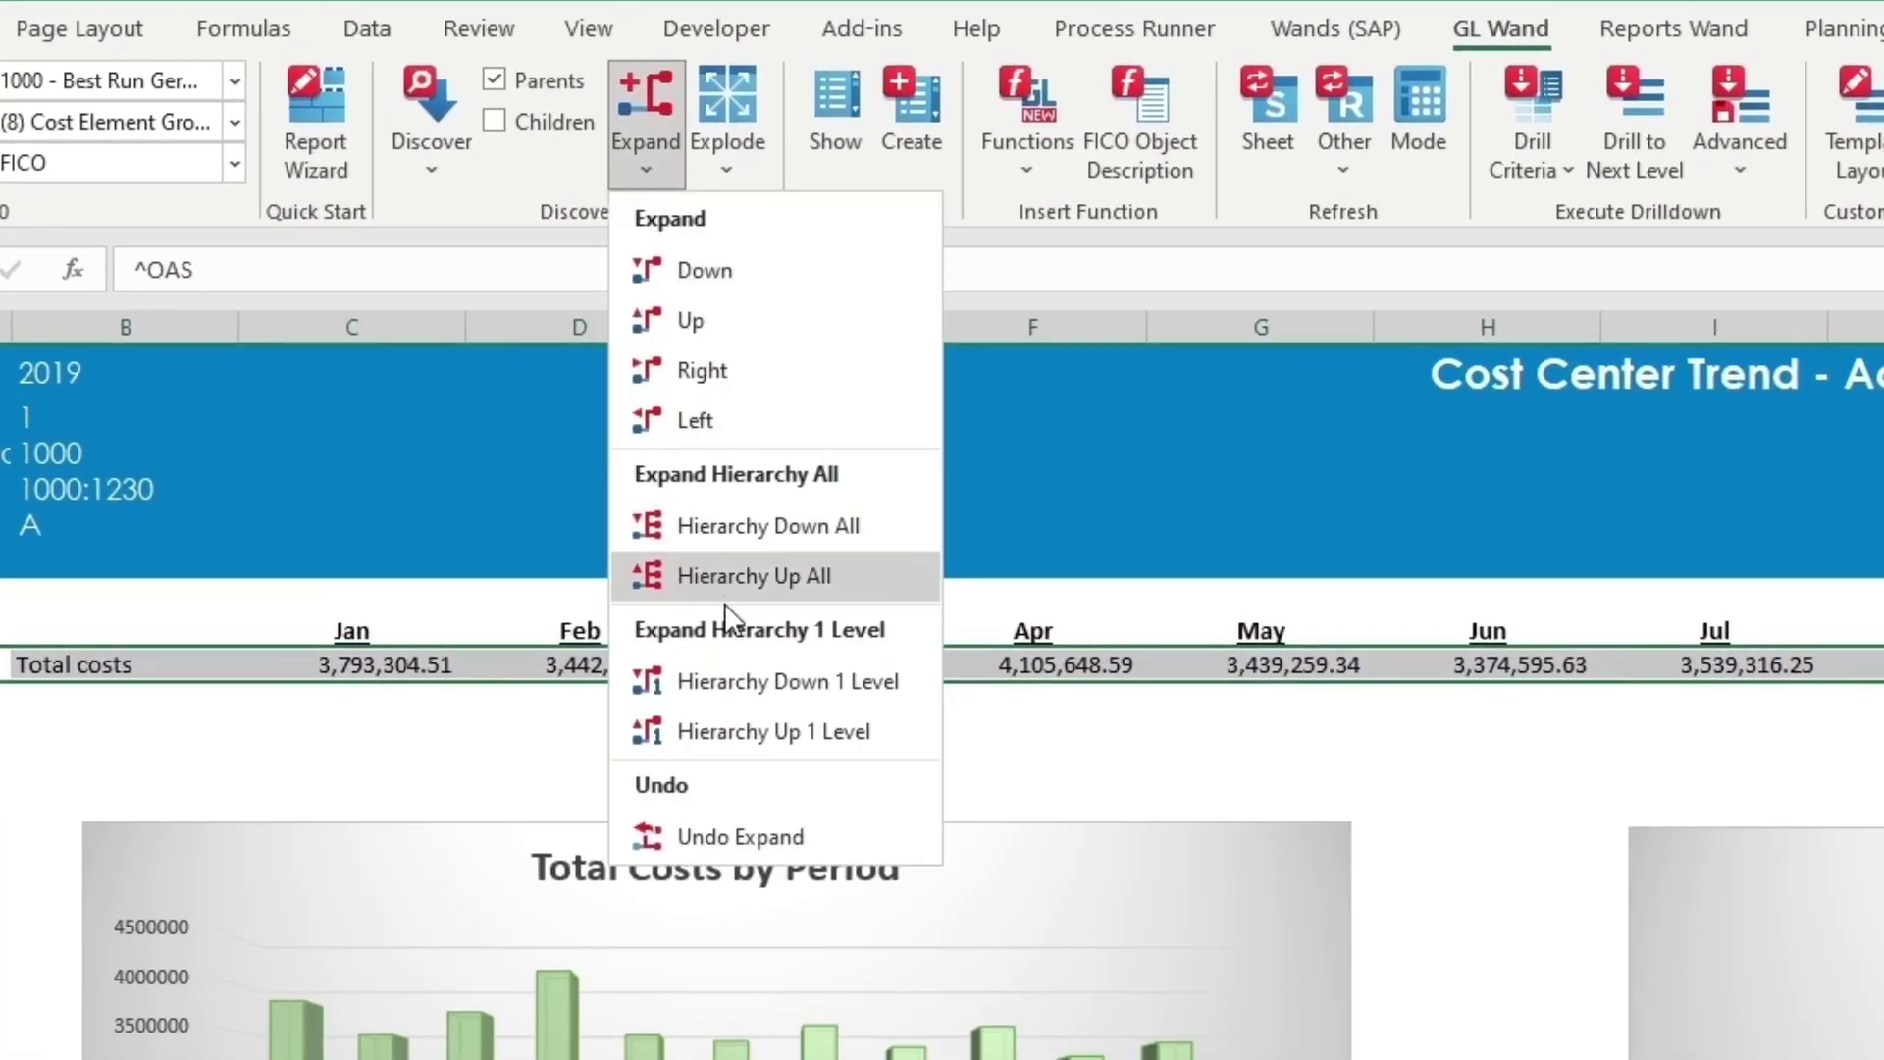
{"action": "left_click", "coordinate": [712, 528]}
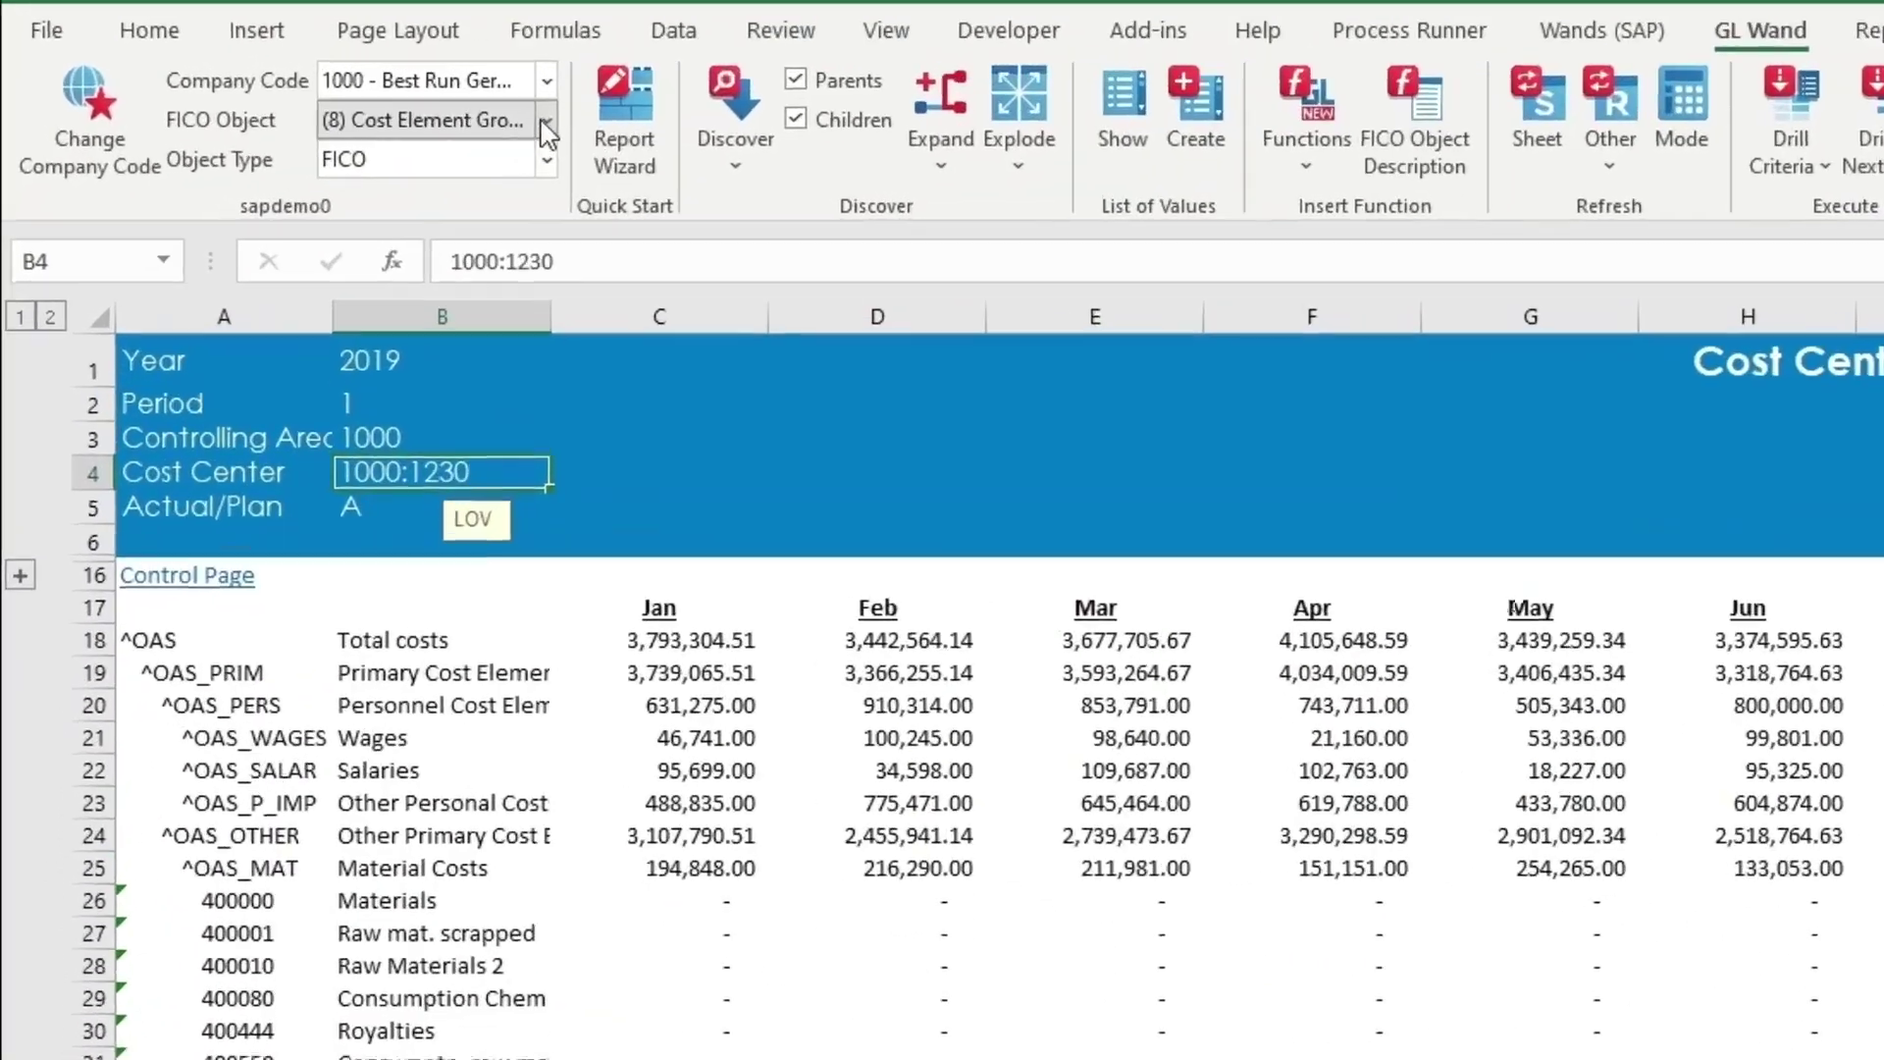
{"action": "left_click", "coordinate": [547, 121]}
{"action": "left_click", "coordinate": [497, 328]}
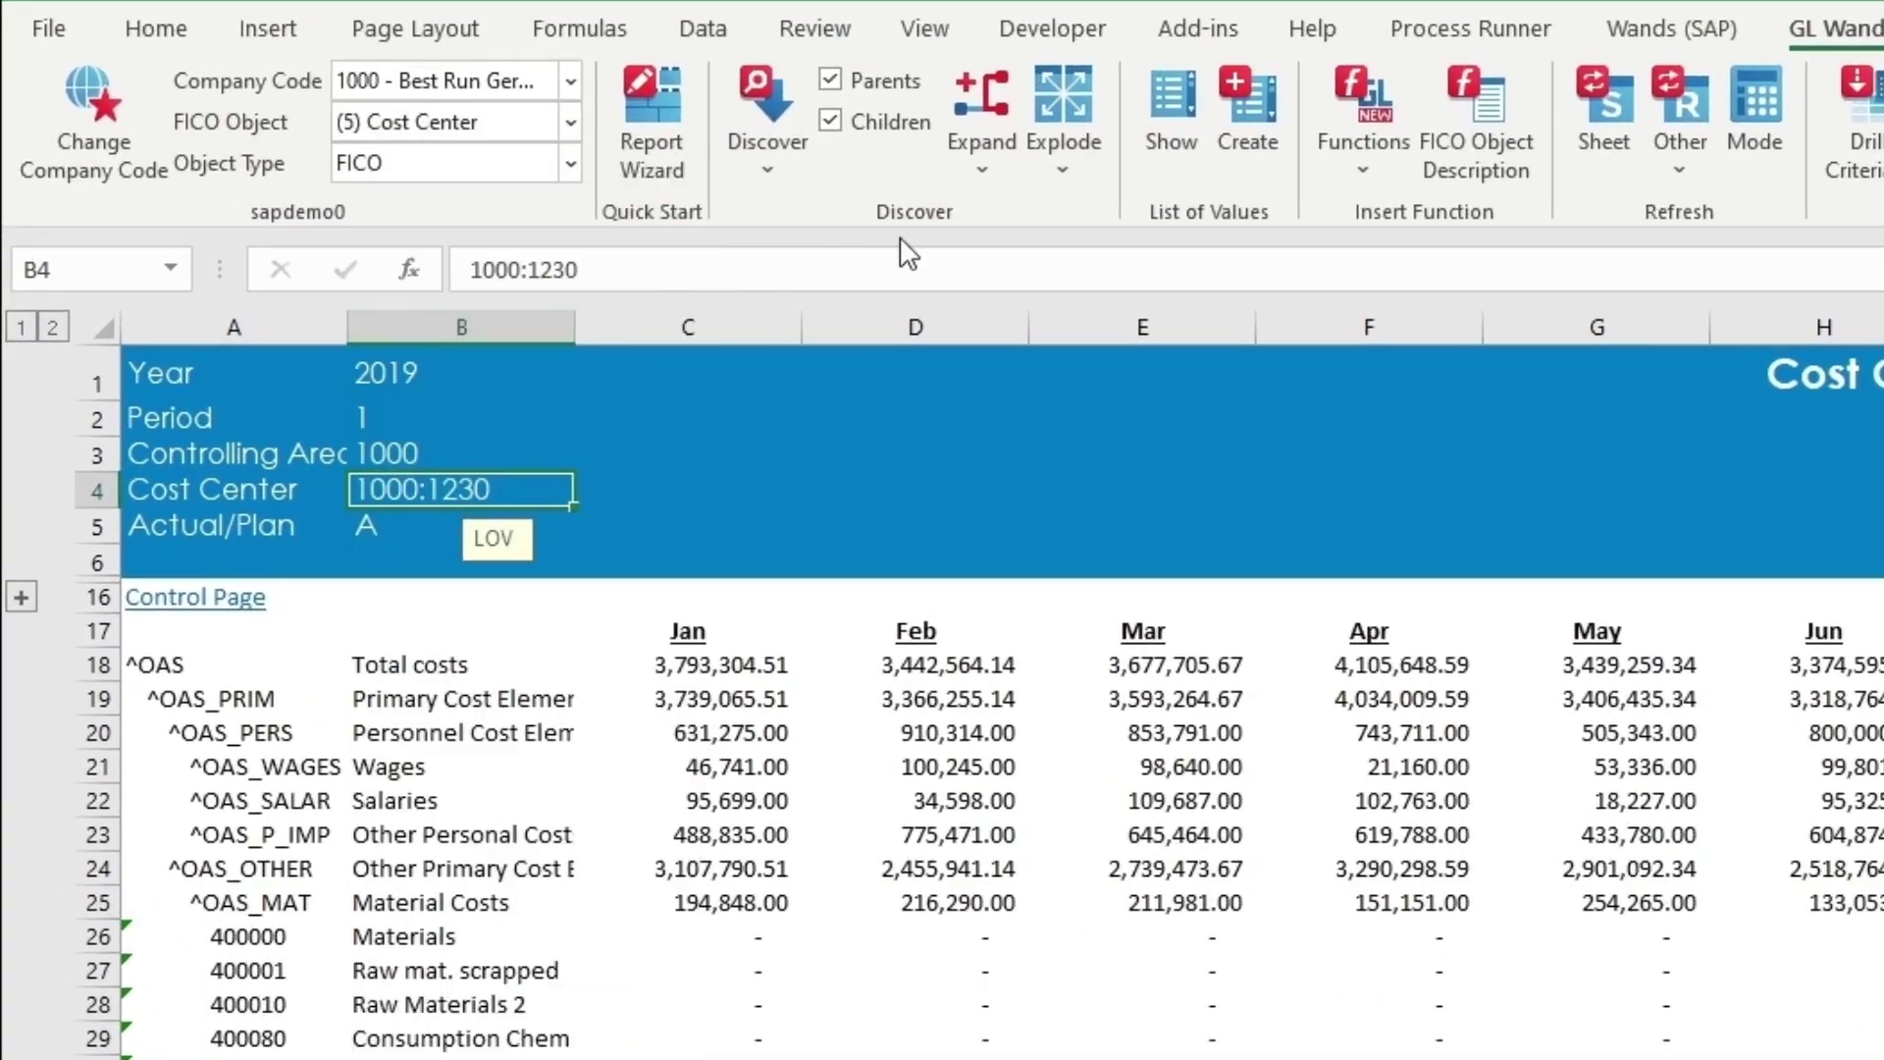
Explode the report into one sheet per cost center and fill the PO Qty formula down column M
{"action": "left_click", "coordinate": [1068, 140]}
{"action": "left_click", "coordinate": [1096, 221]}
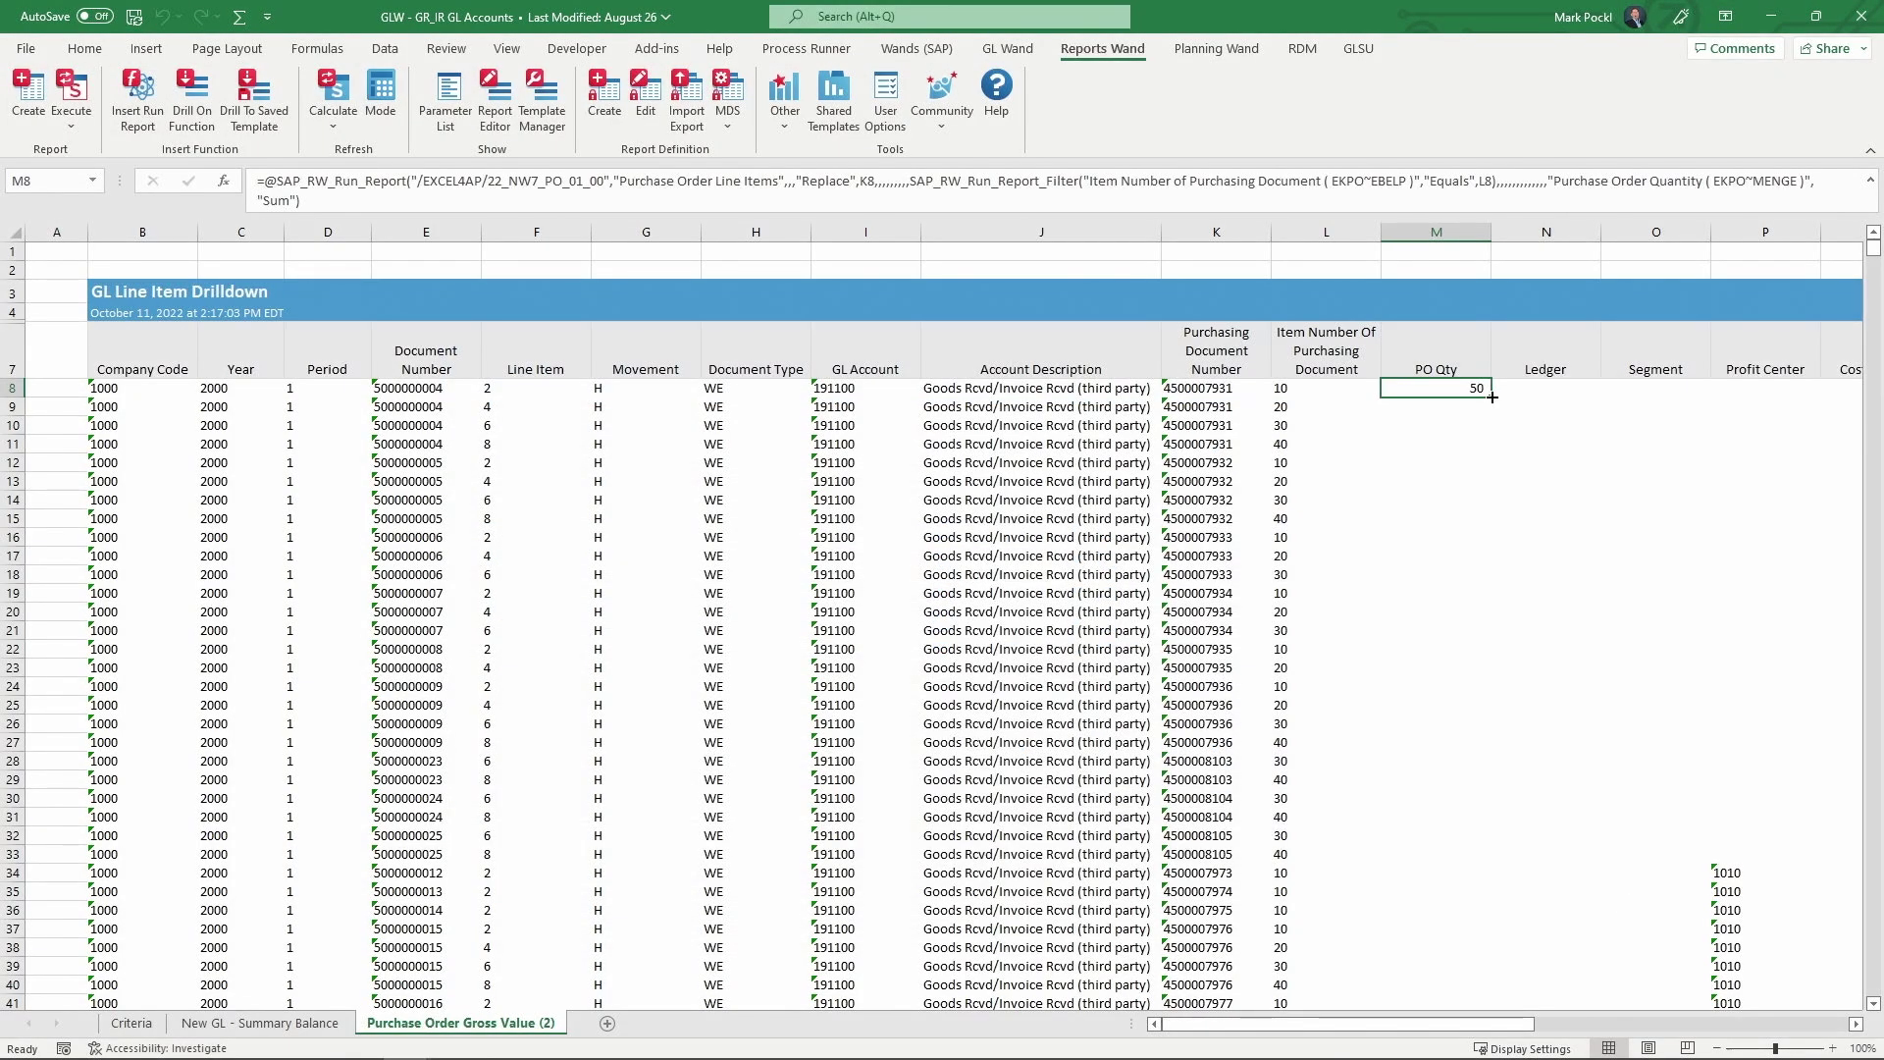
{"action": "left_click_drag", "start_coordinate": [1467, 944], "coordinate": [1471, 946]}
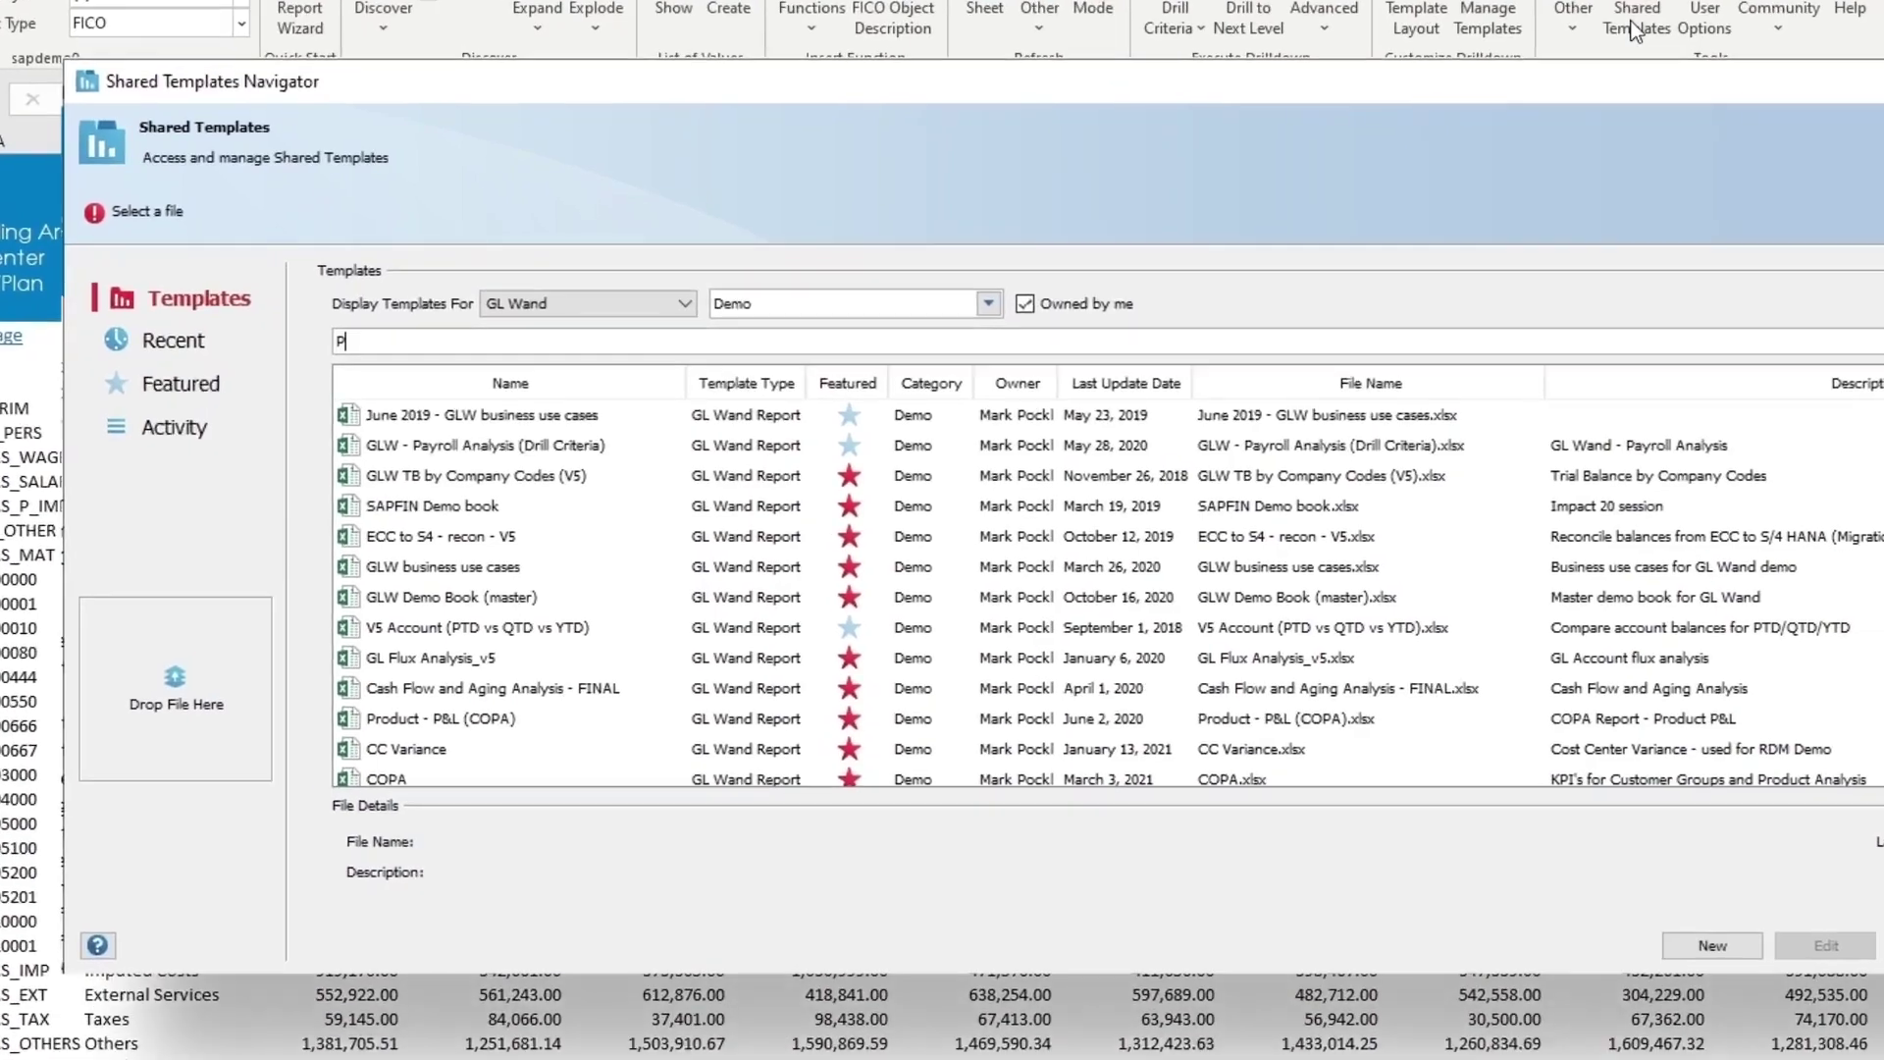
{"action": "type", "text": "PTD"}
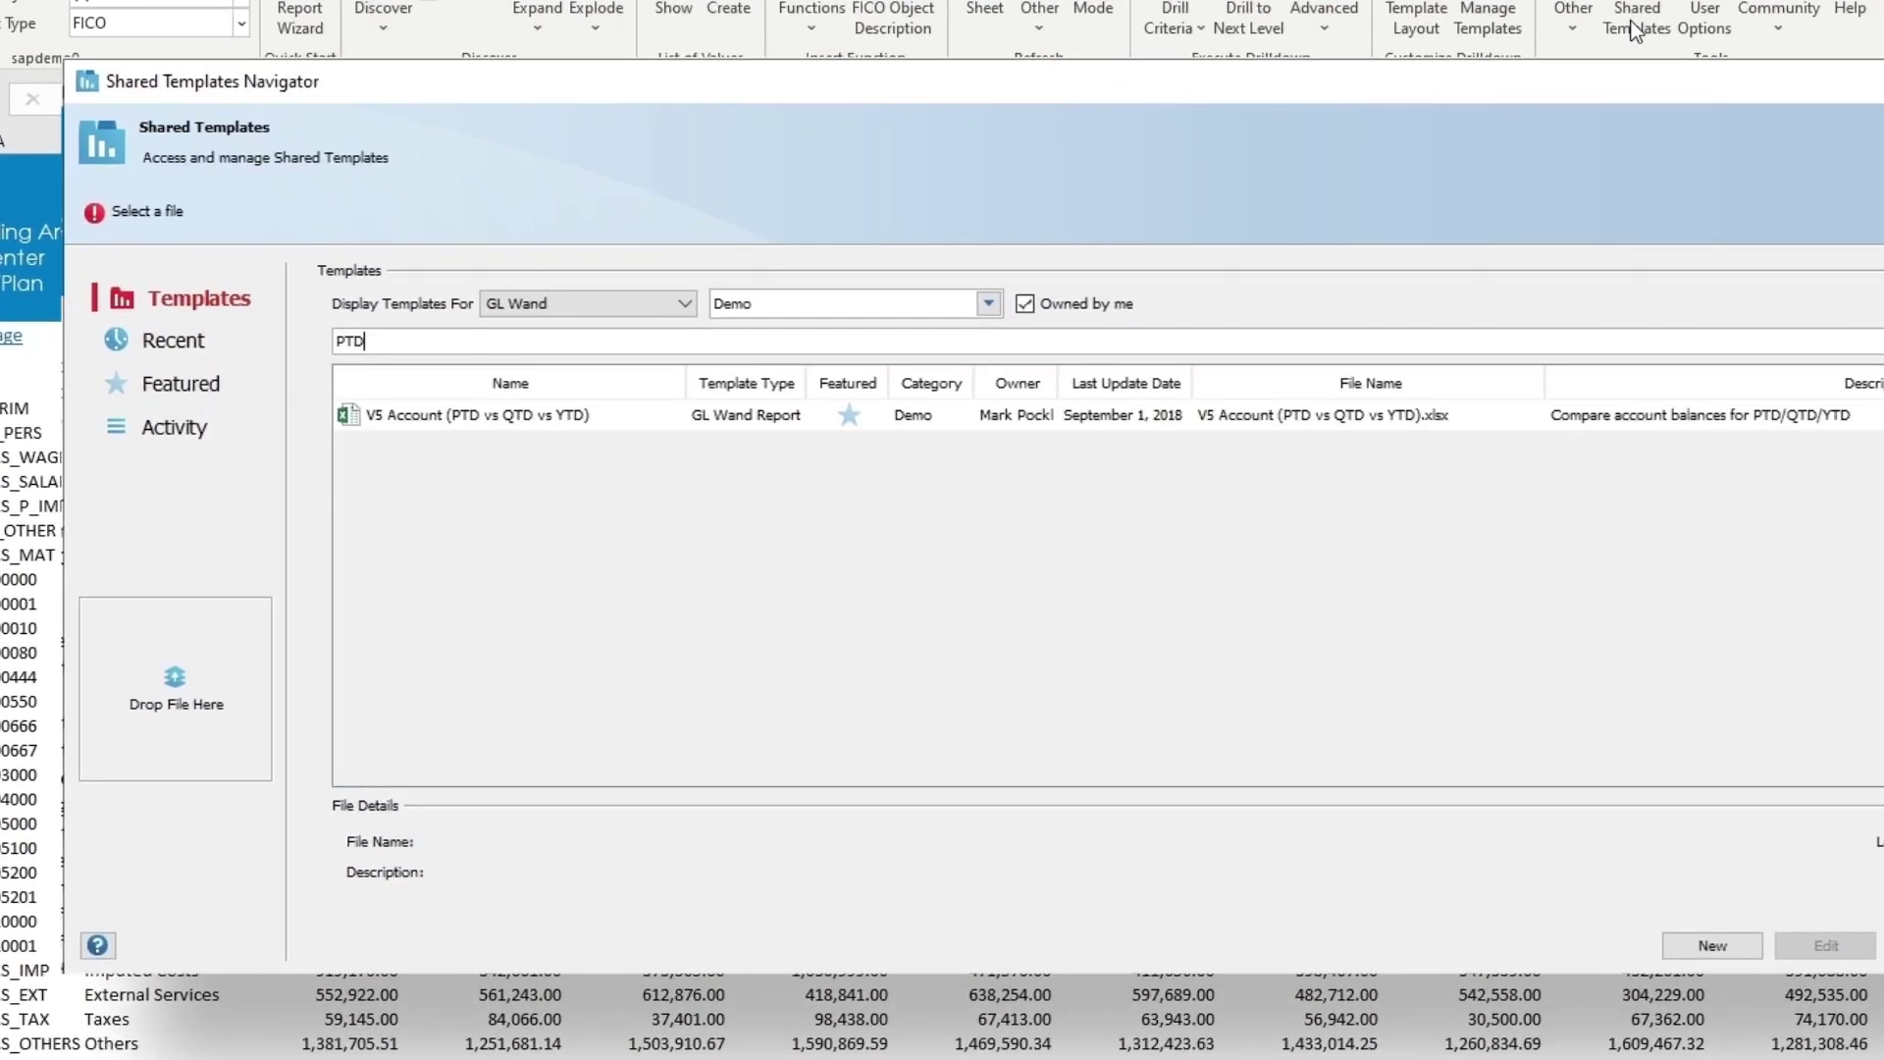
Open the V5 Account (PTD vs QTD vs YTD) shared template and select columns D:F
{"action": "double_click", "coordinate": [477, 415]}
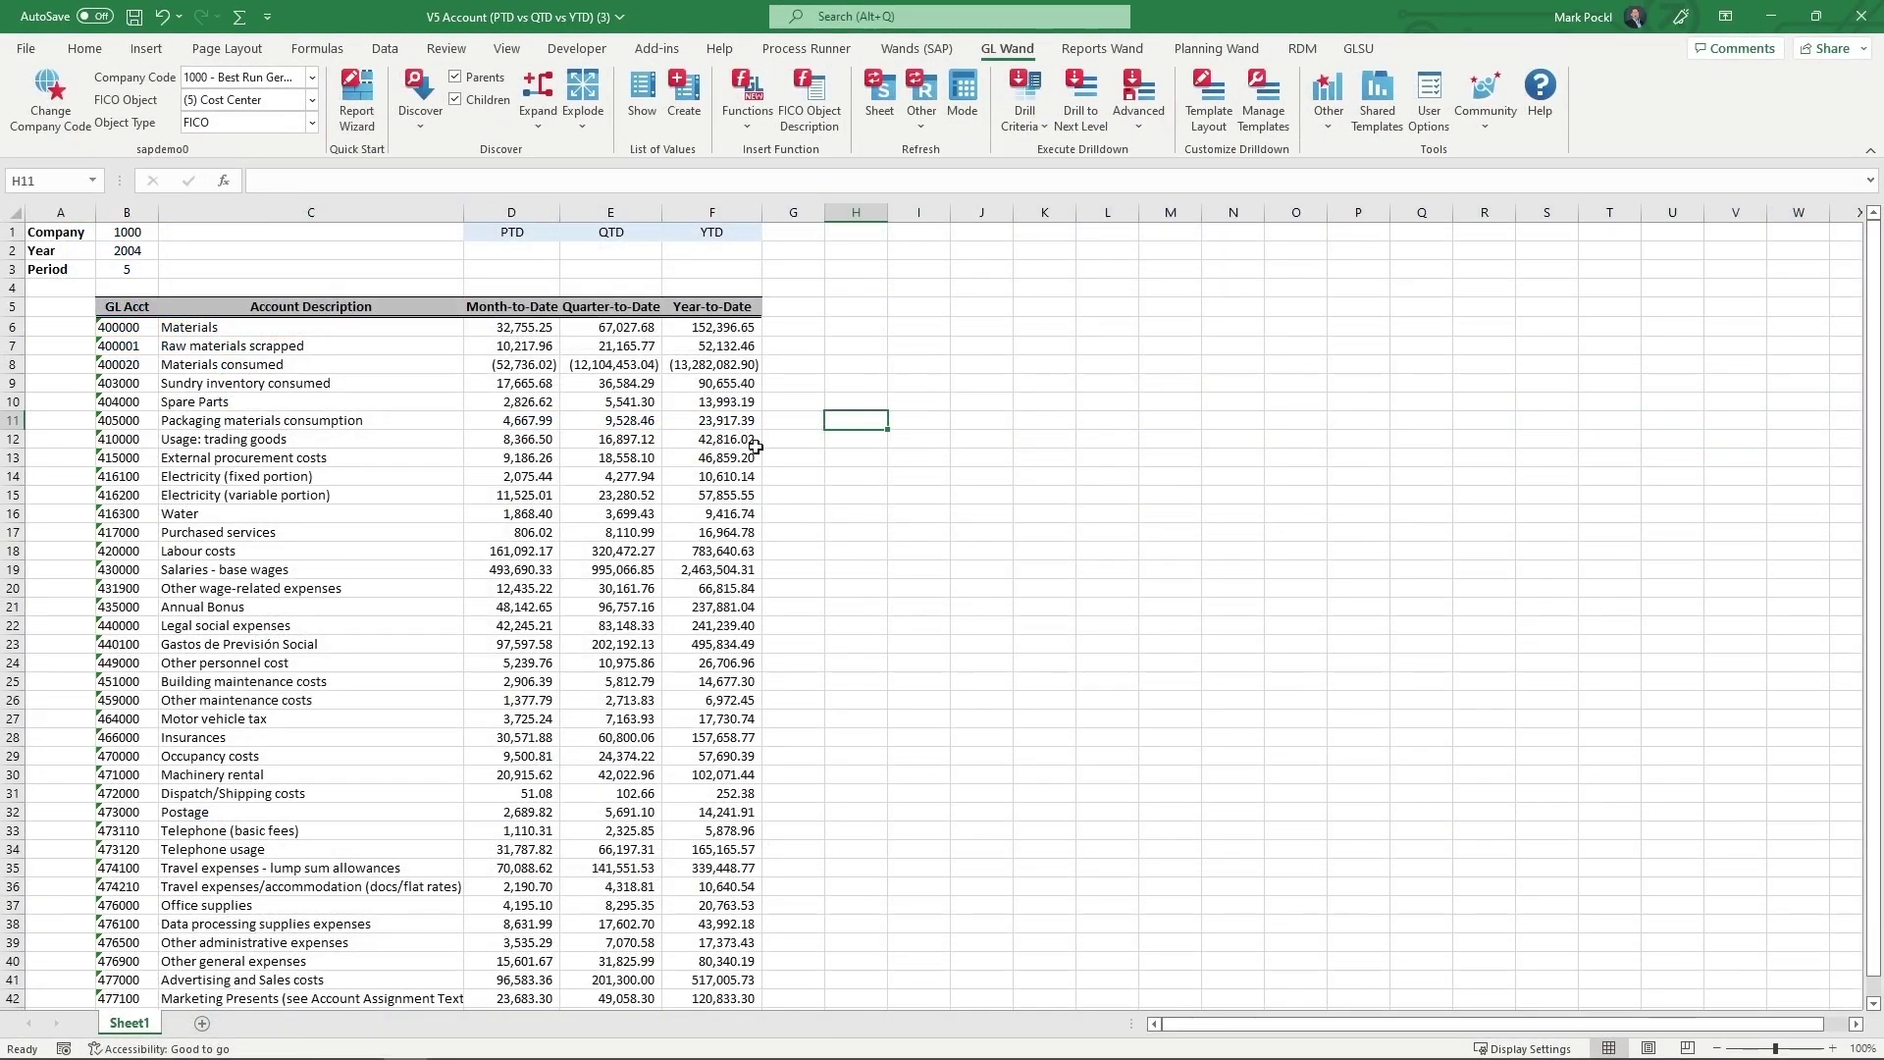
{"action": "left_click_drag", "start_coordinate": [512, 212], "coordinate": [711, 213]}
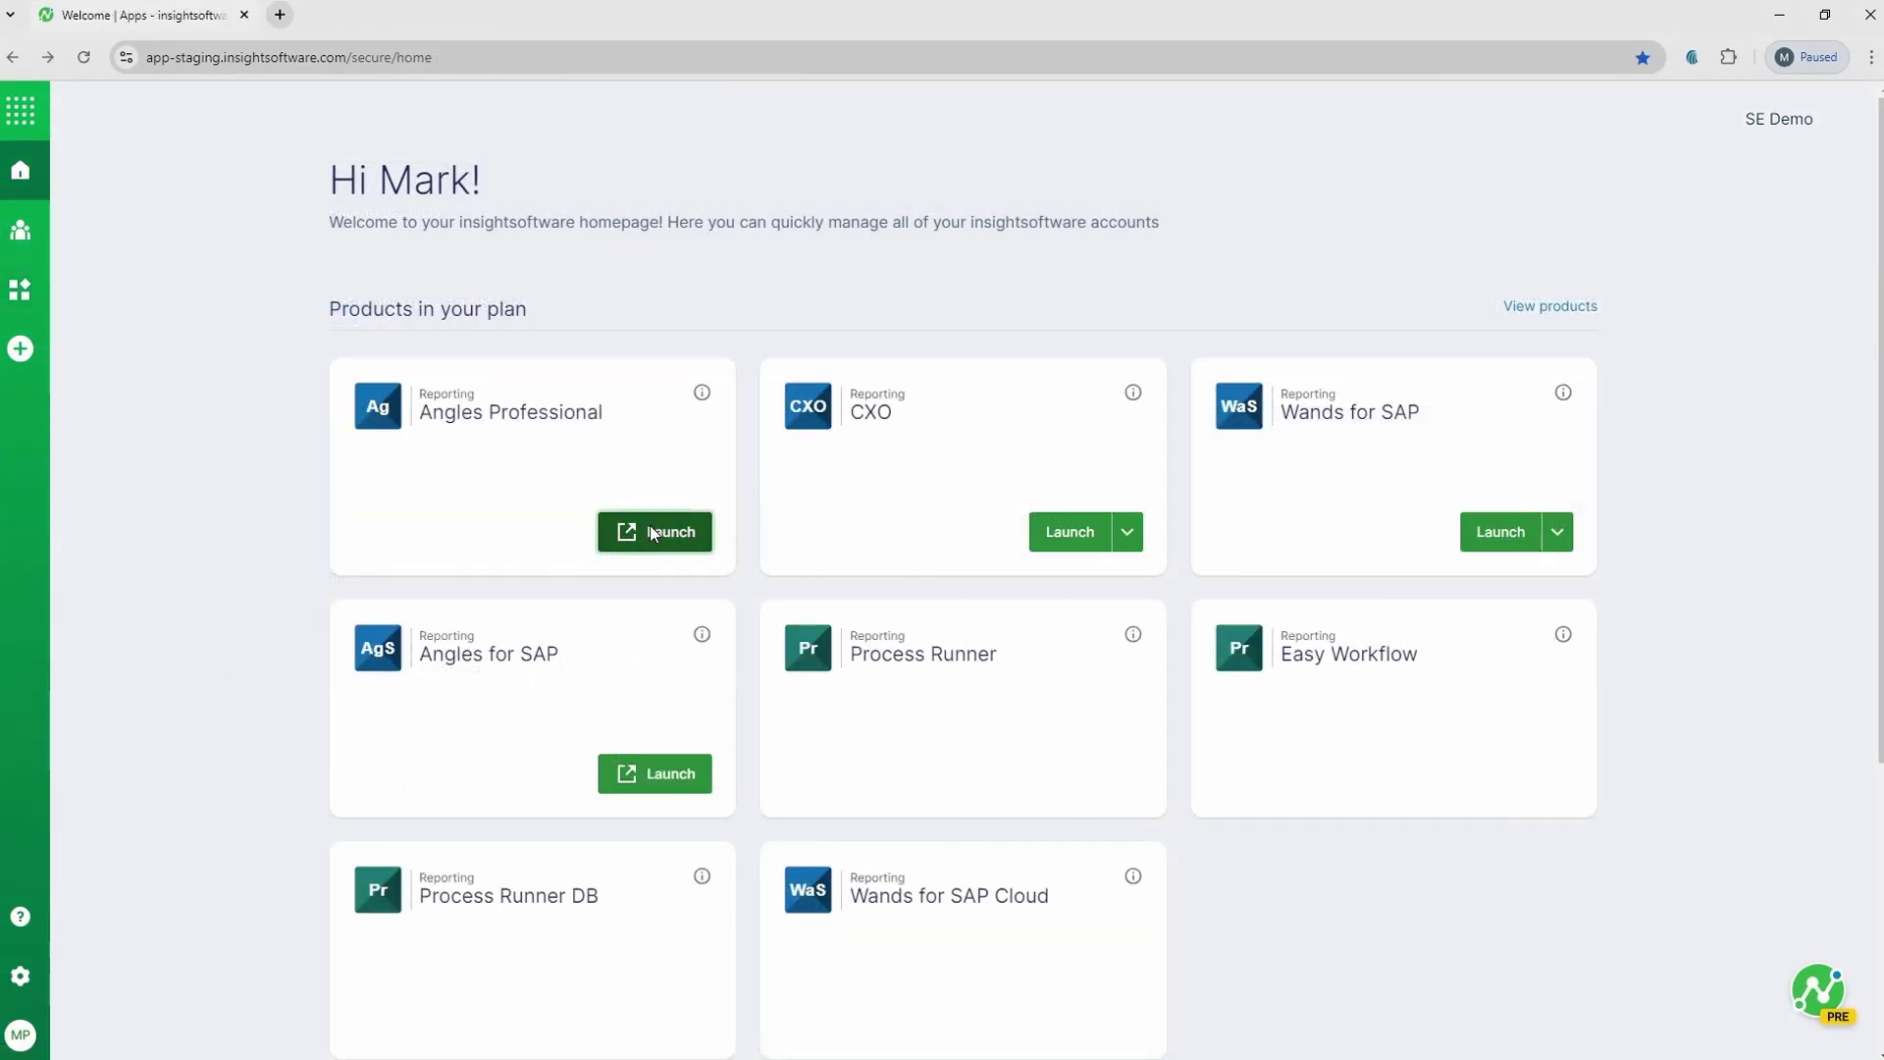
Launch Angles Professional and open its Business Views tile
{"action": "left_click", "coordinate": [649, 526]}
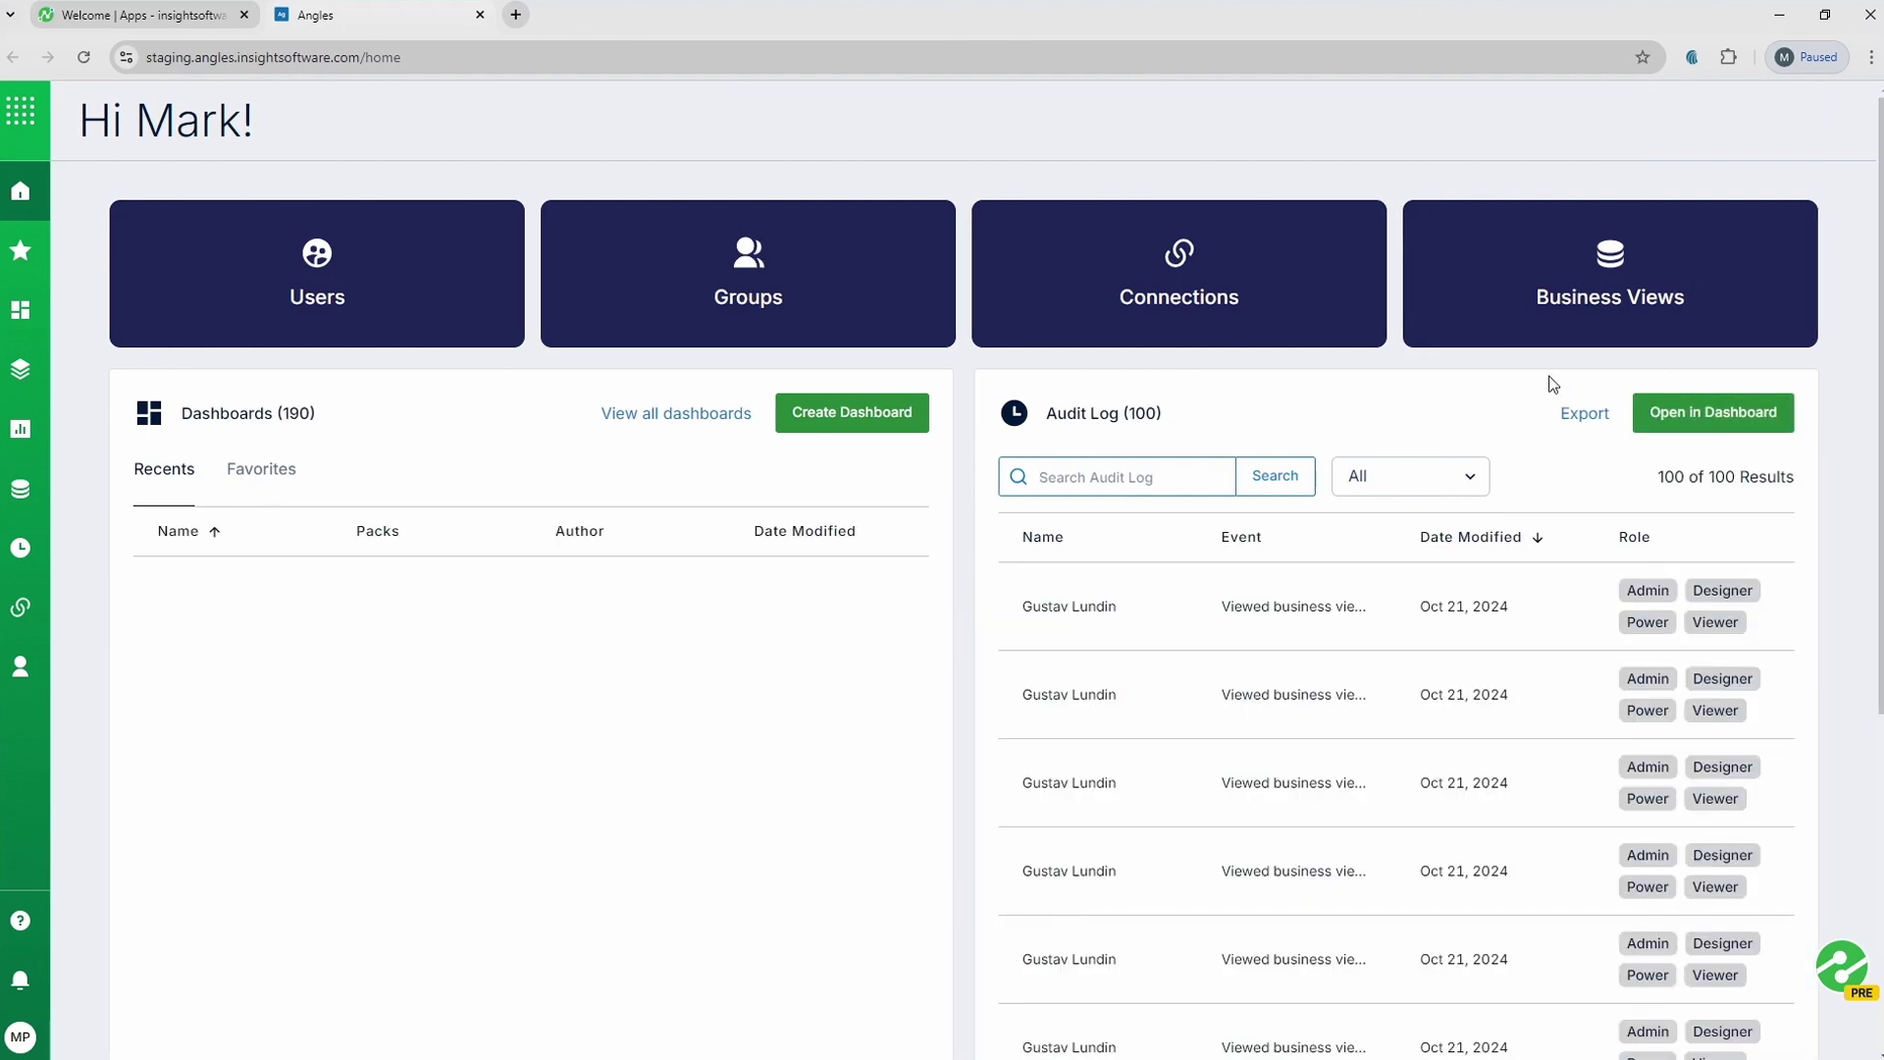
{"action": "left_click", "coordinate": [1579, 316]}
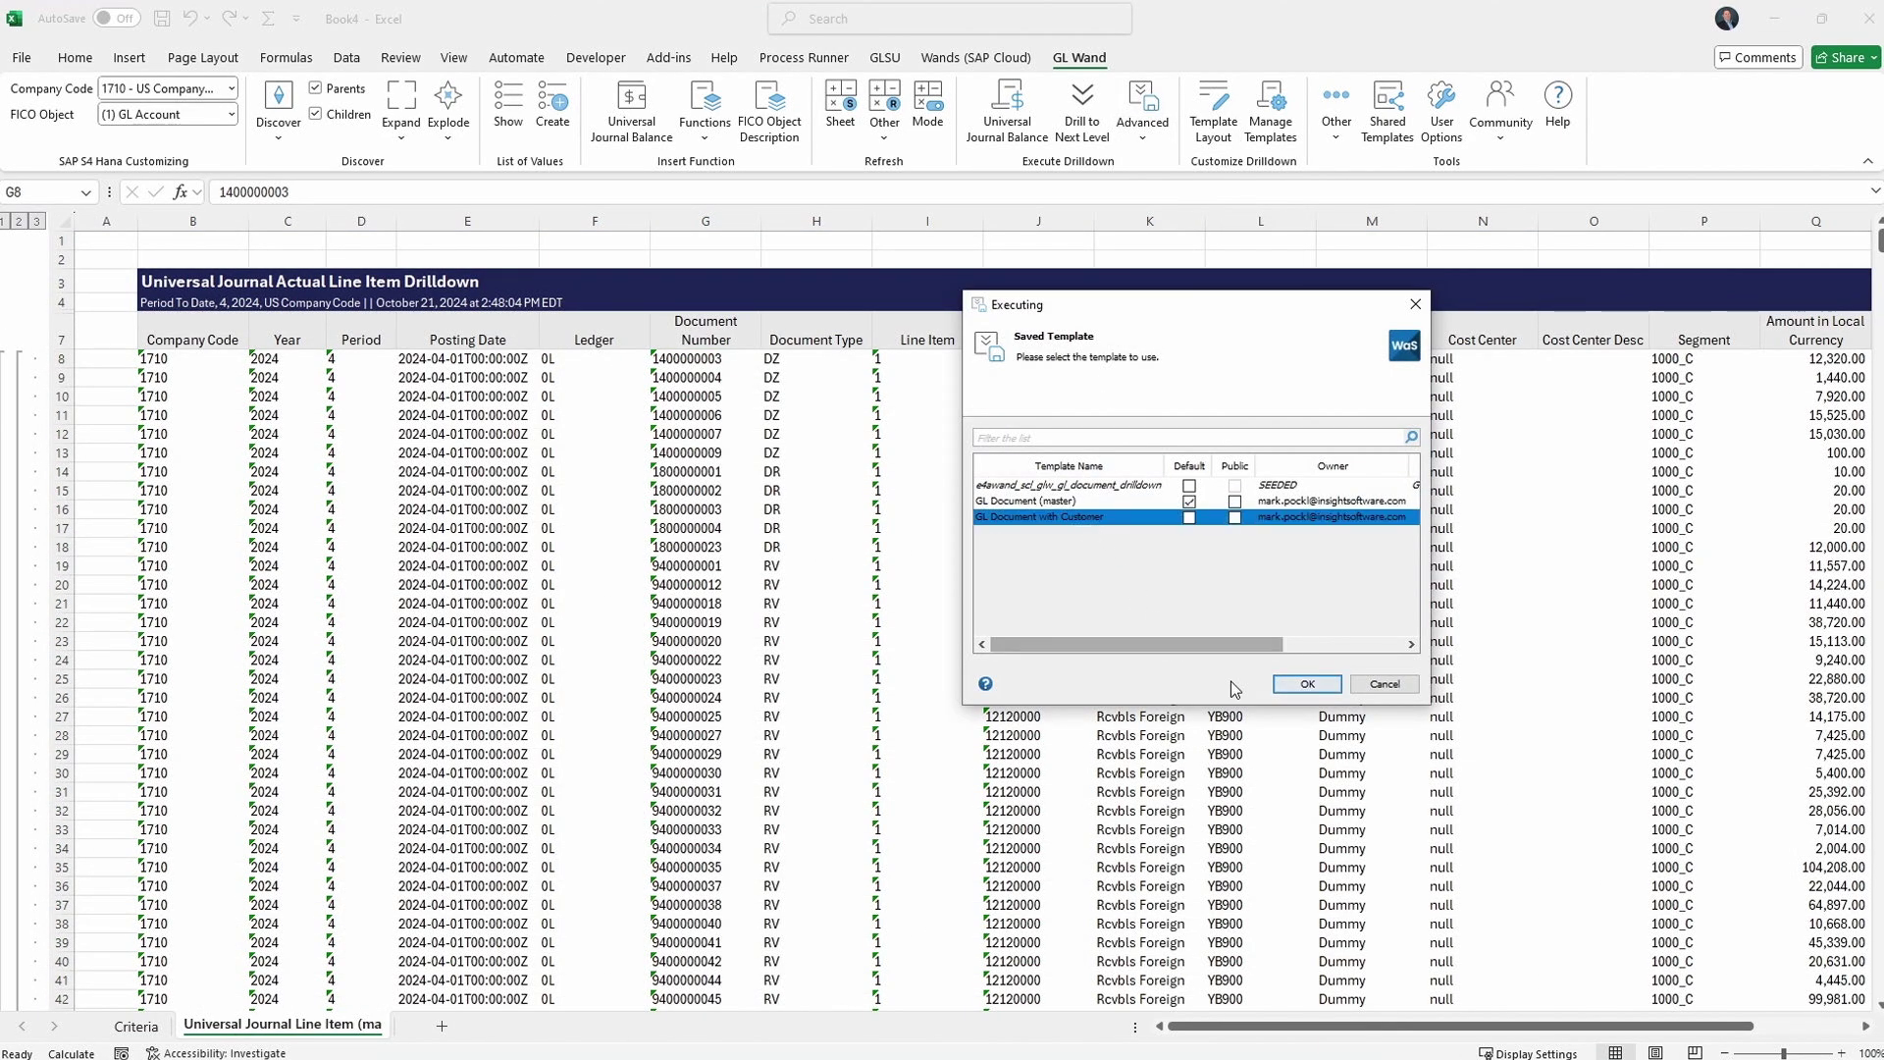
Run the drilldown with the 'GL Document with Customer' saved template
{"action": "left_click", "coordinate": [1307, 685]}
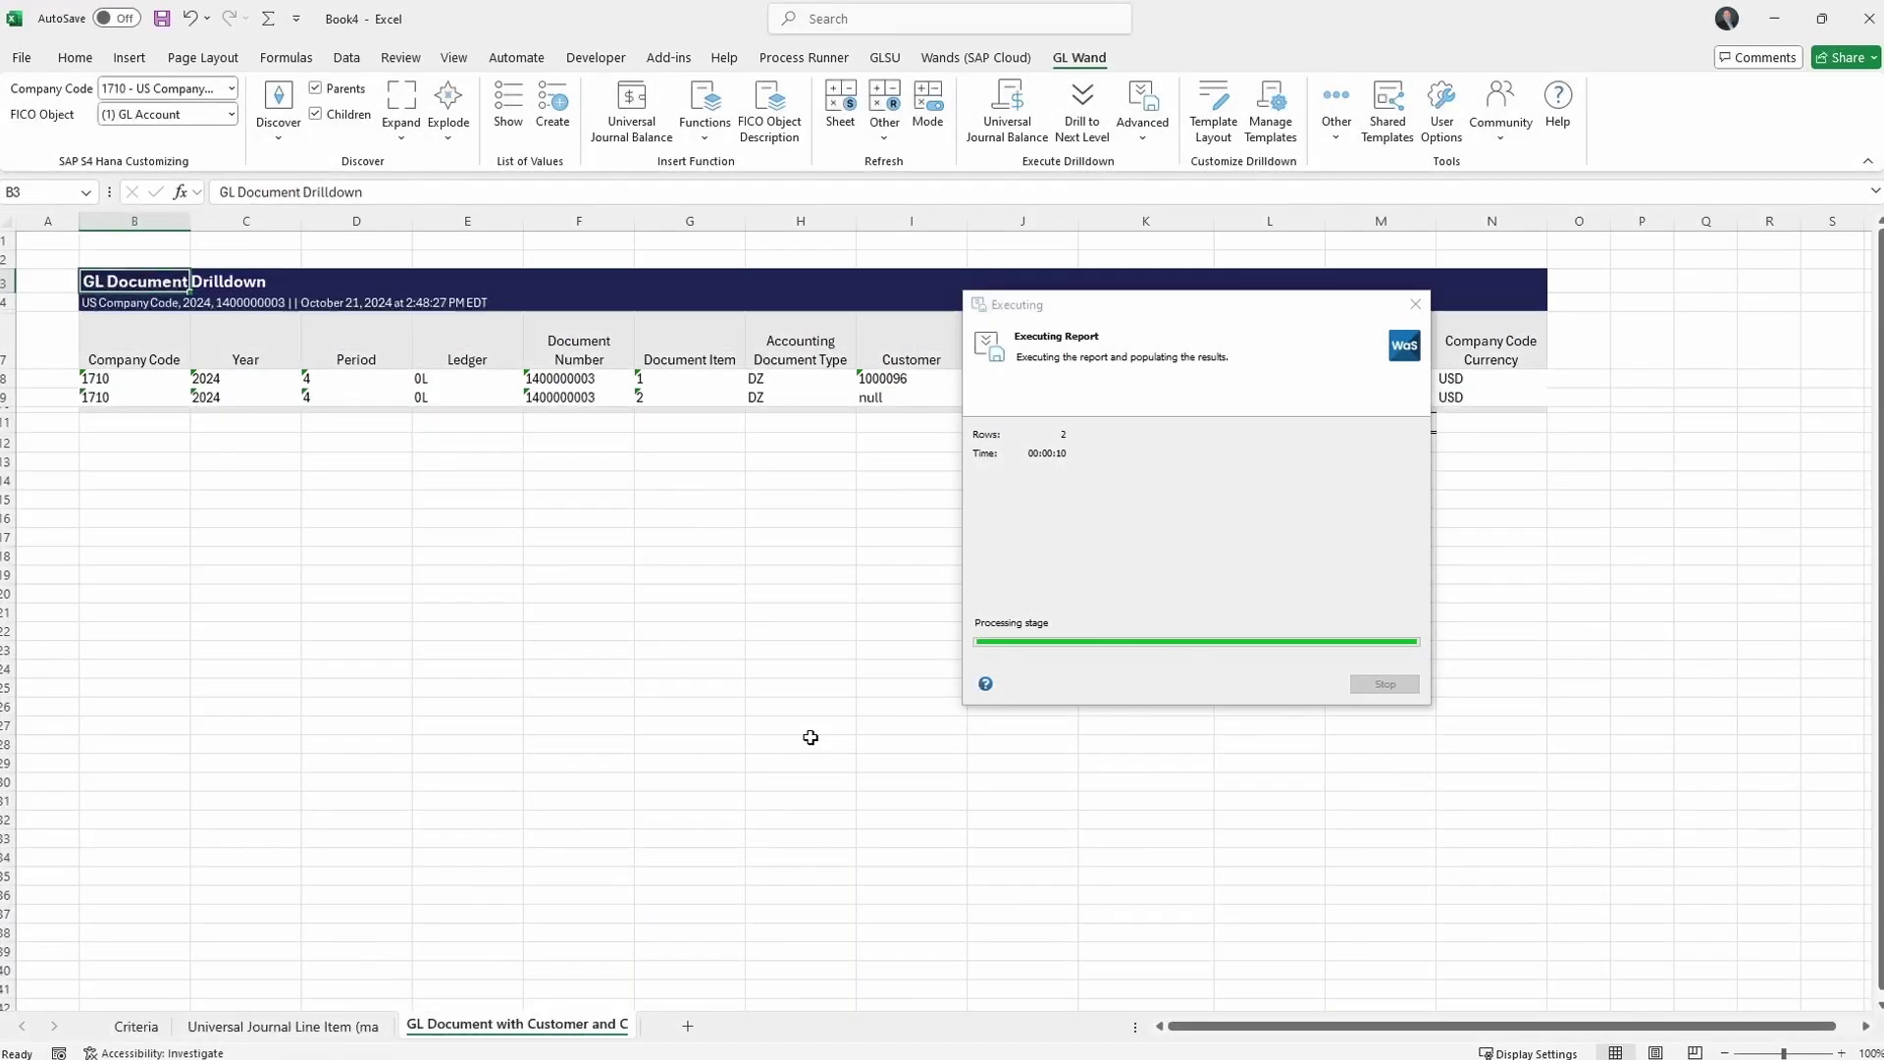